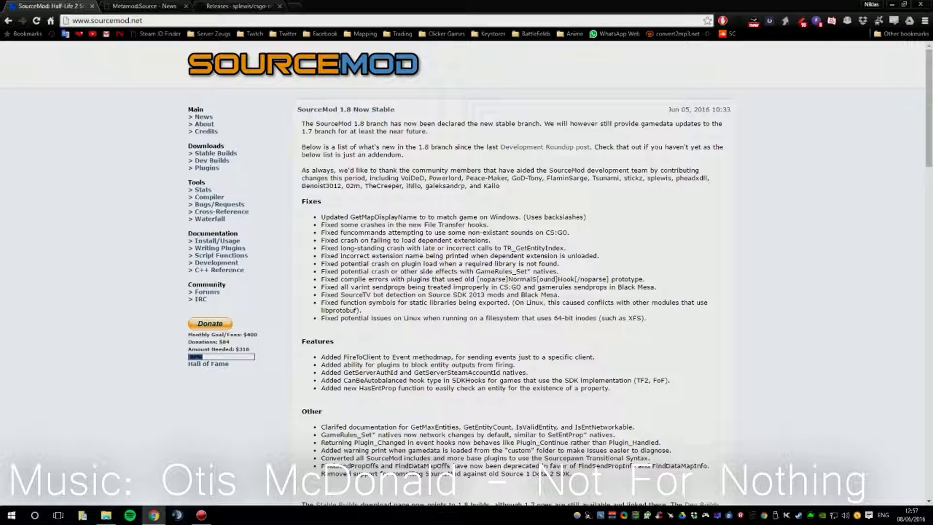
Download the Windows build of Metamod:Source 1.10.6 (mmsource-1.10.6-windows.zip) and close its page
key("ctrl+Tab")
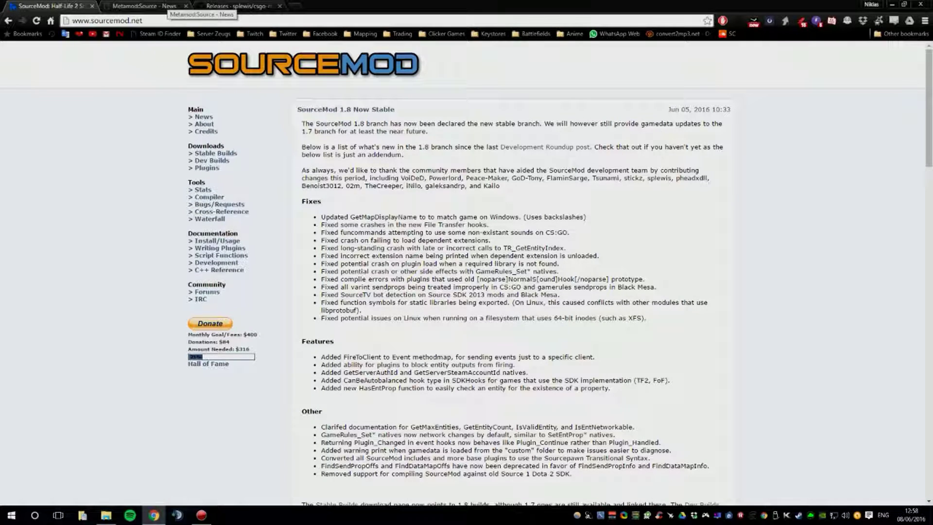
key("ctrl+Tab")
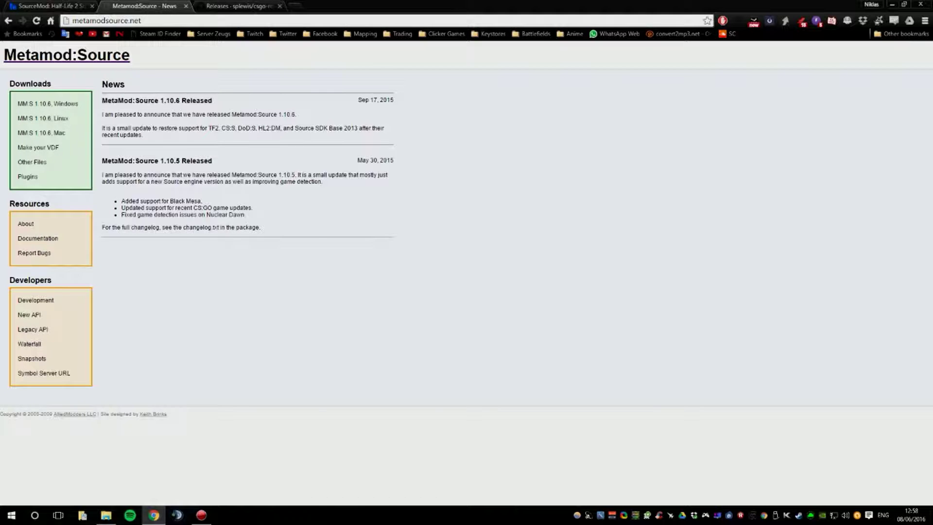
key("ctrl+shift+Tab")
key("ctrl+shift+Tab")
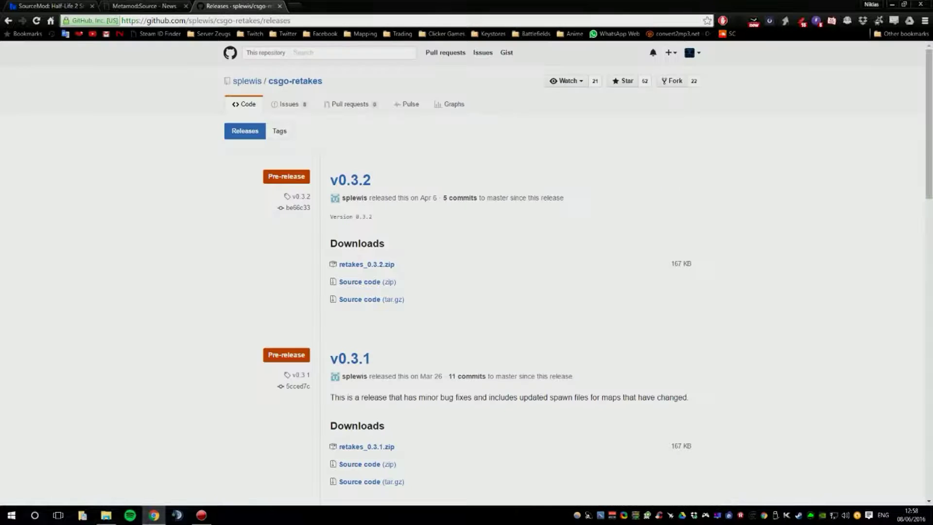
key("ctrl+shift+Tab")
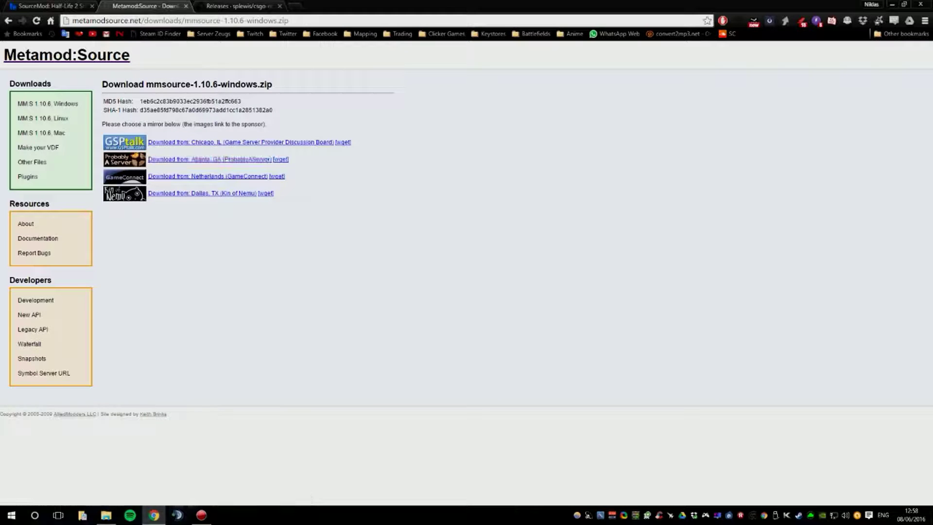
left_click(186, 6)
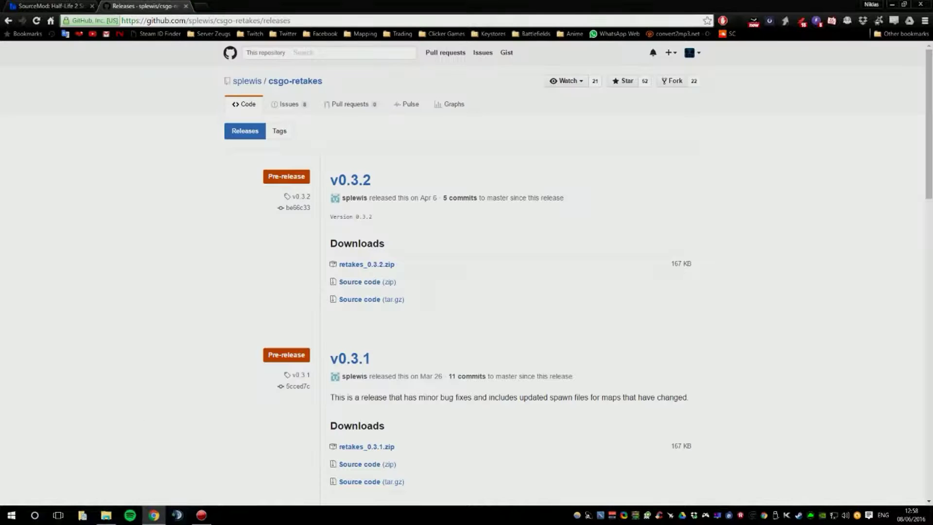
Download the latest stable Windows build of SourceMod 1.8 and close the SourceMod page
left_click(48, 6)
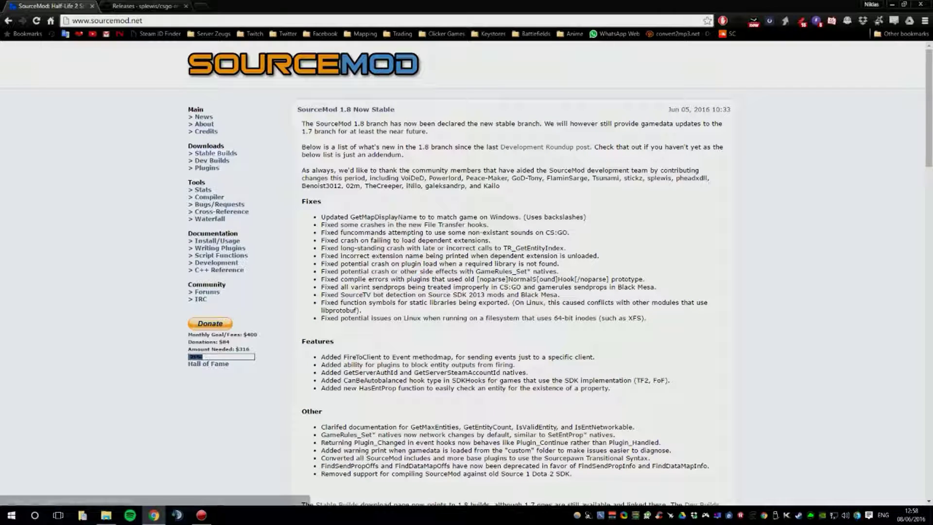
left_click(216, 153)
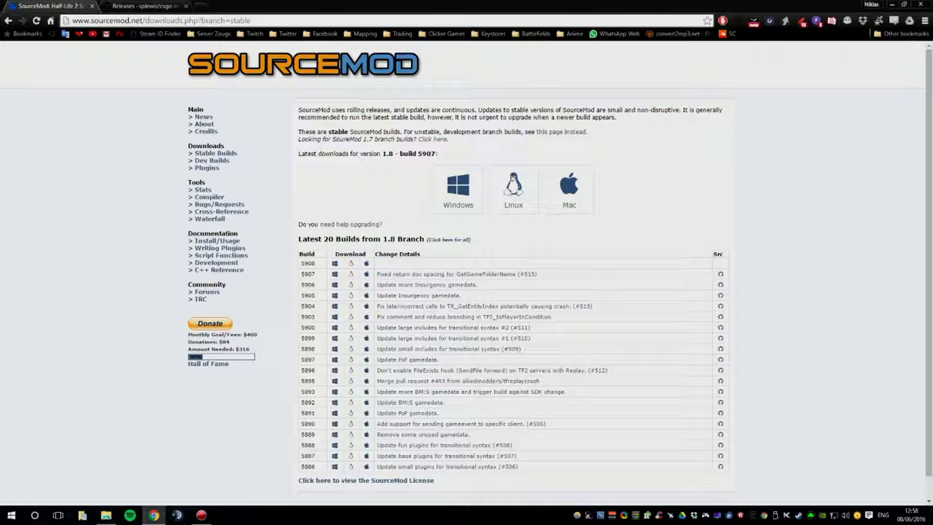
left_click(92, 6)
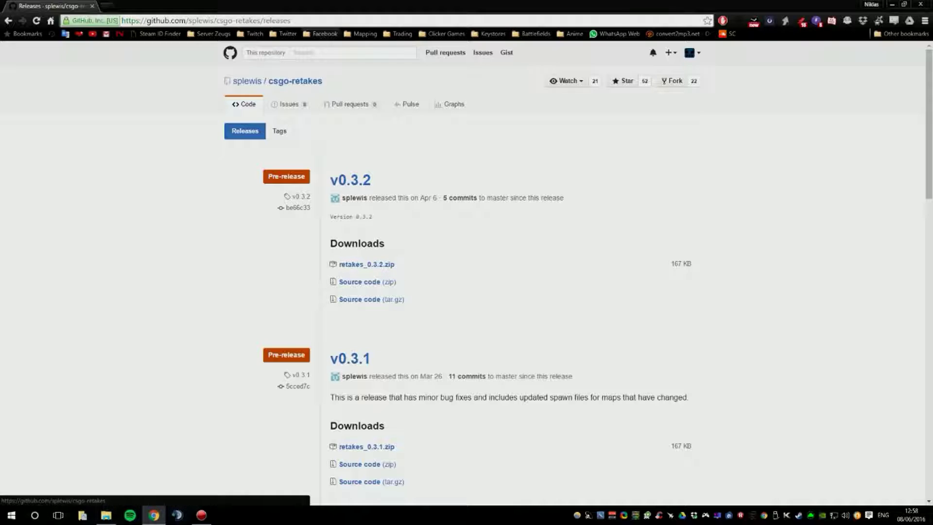
Download retakes_0.3.2.zip from the v0.3.2 release of splewis/csgo-retakes
left_click(301, 21)
left_click(151, 22)
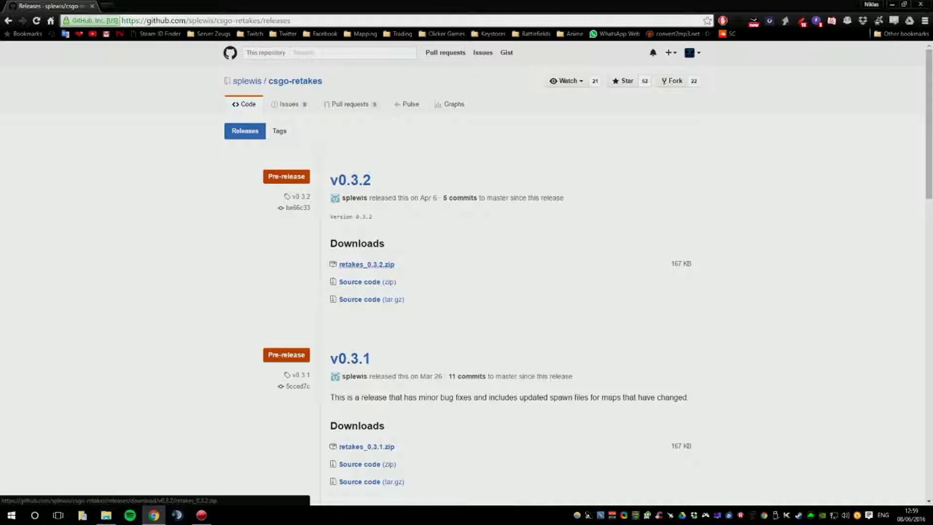
left_click(367, 264)
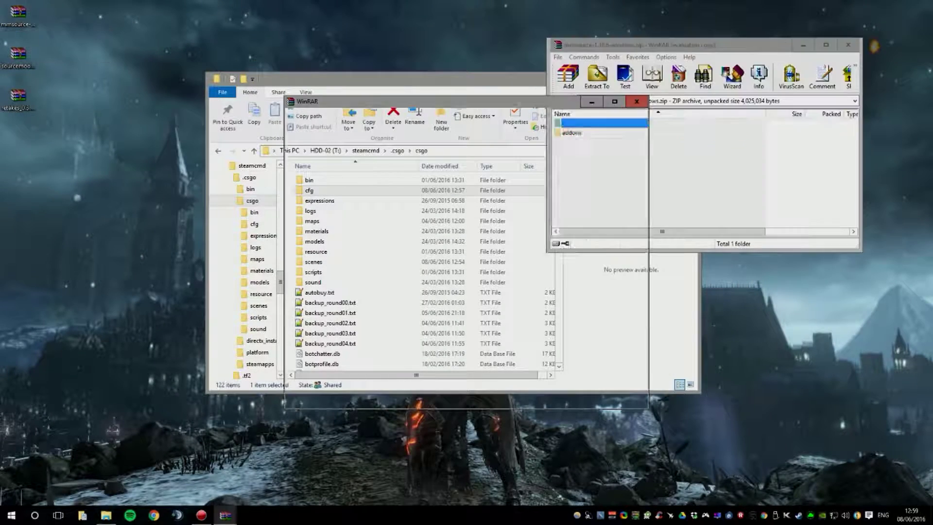
Extract the addons folder from mmsource-1.10.6-windows.zip into the server's csgo folder and close the archive
left_click(637, 101)
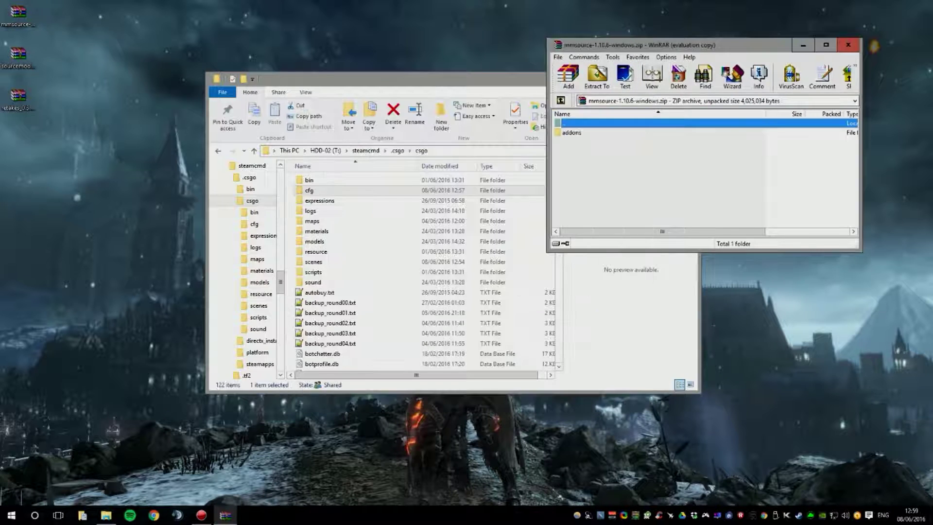
left_click(607, 161)
left_click_drag(637, 44, 584, 38)
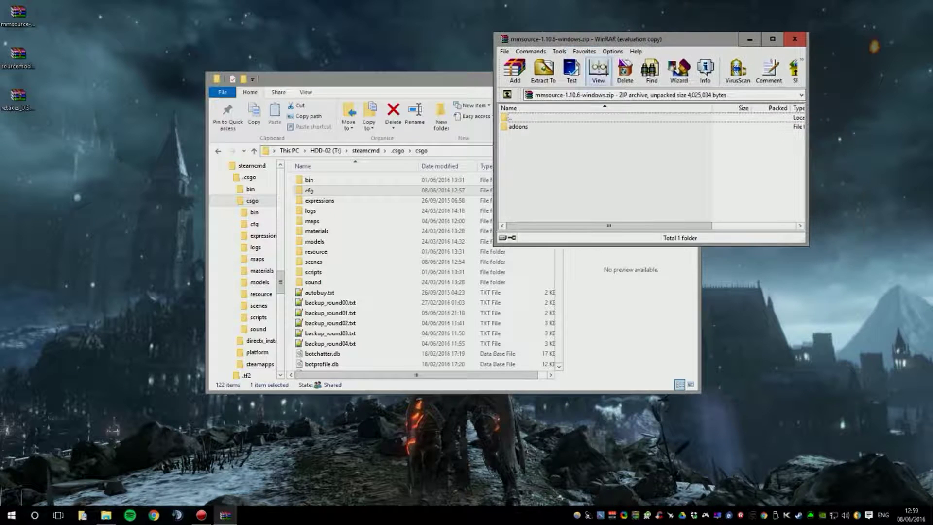
left_click(519, 127)
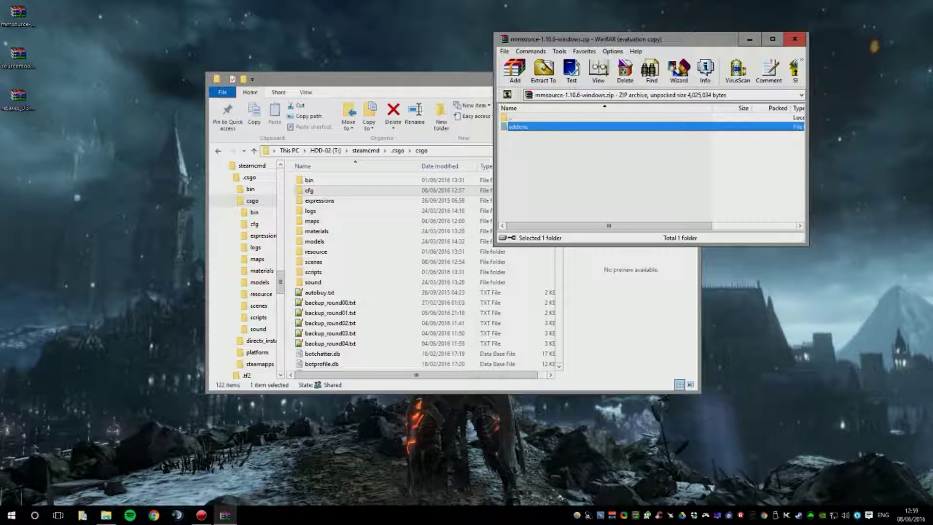
left_click_drag(518, 126, 370, 273)
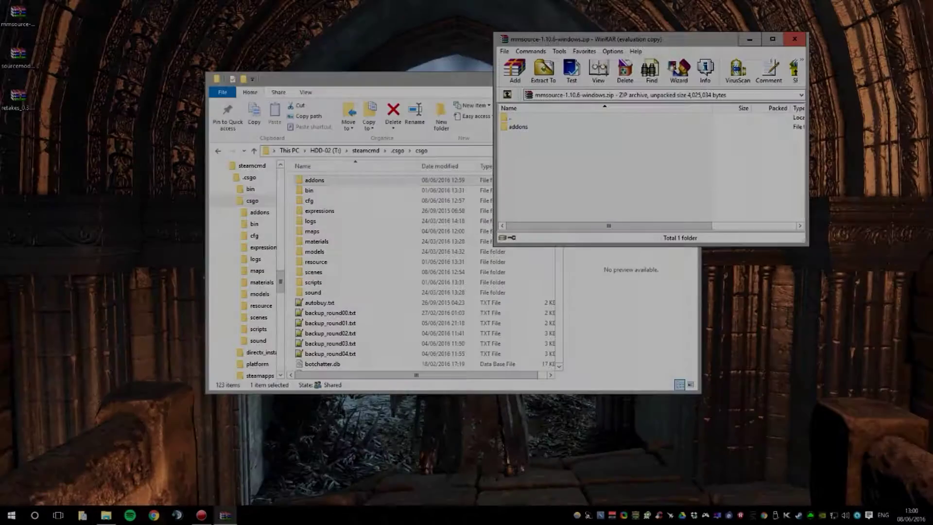
left_click(795, 39)
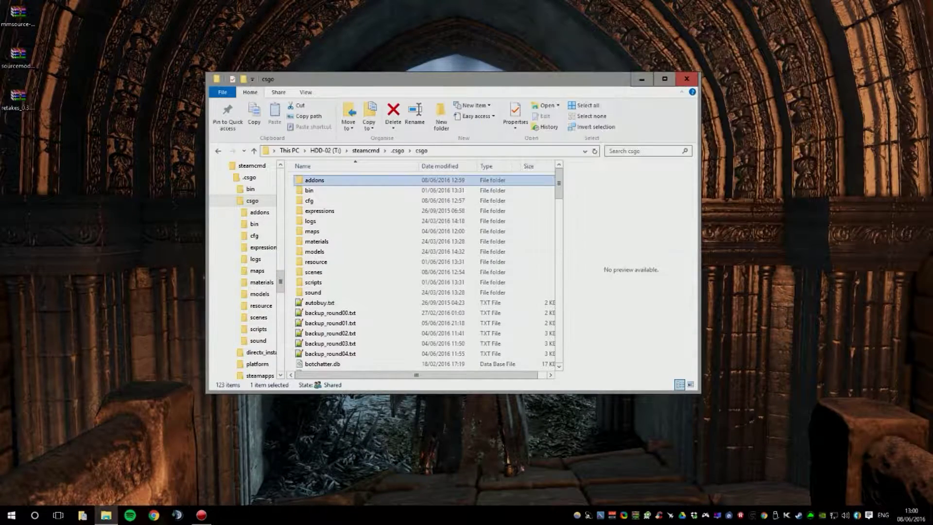
Delete the Metamod:Source archive from the desktop
left_click(18, 14)
key("Delete")
key("Return")
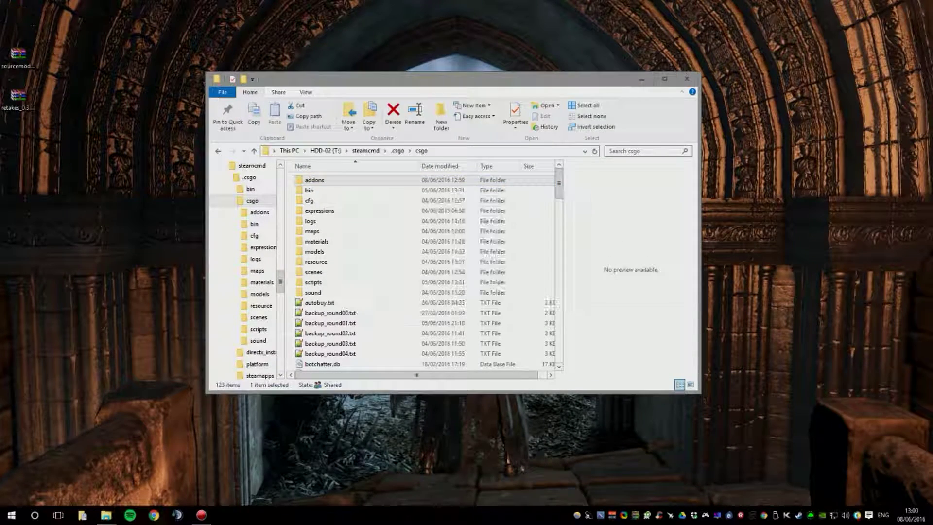
Extract the addons and cfg folders from the SourceMod archive into the server's csgo folder and close the archive
double_click(18, 54)
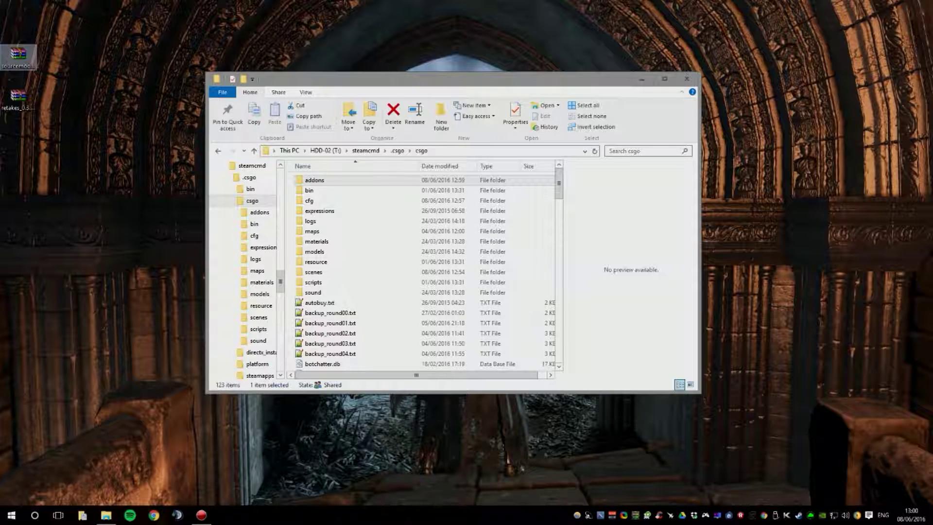
key("Escape")
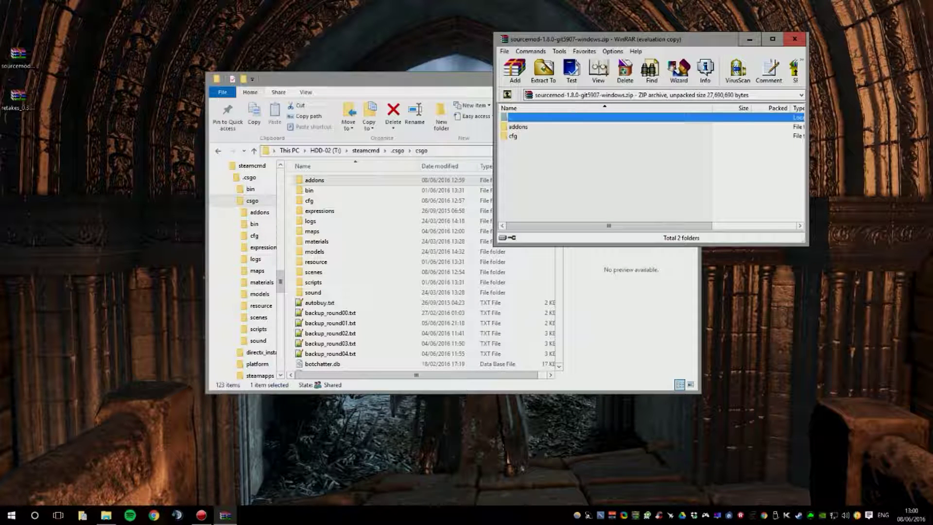
left_click_drag(522, 160, 389, 219)
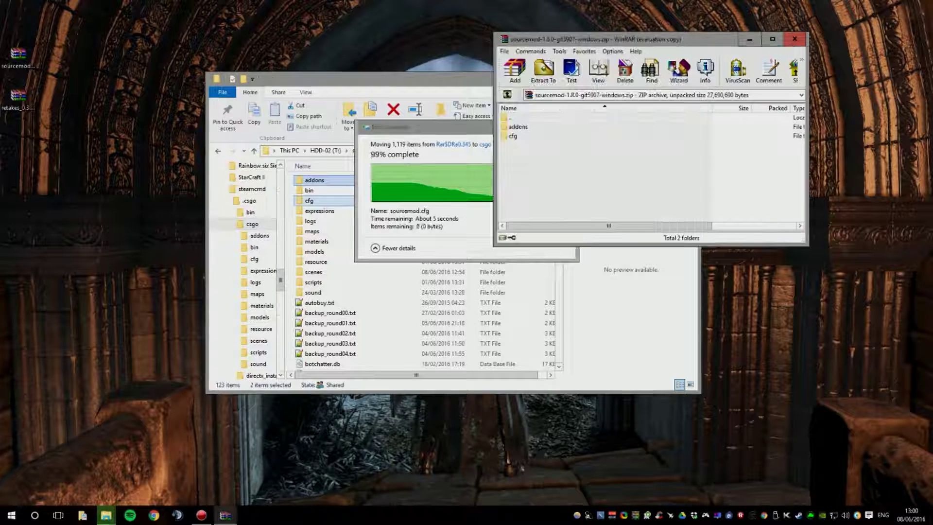
left_click(795, 39)
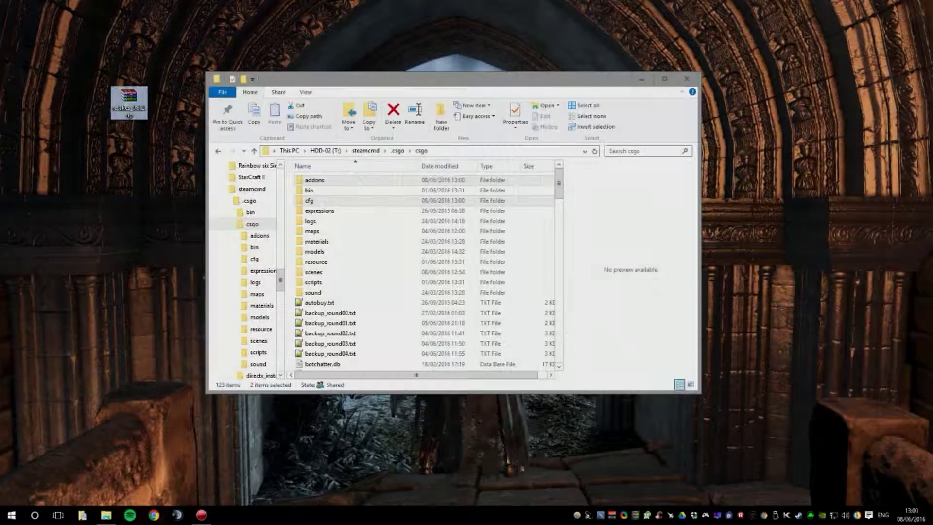
Open retakes_0.3.2.zip from the desktop and extract its addons and cfg folders into the server's csgo folder
left_click(91, 56)
left_click(129, 103)
left_click_drag(92, 56, 144, 110)
double_click(130, 103)
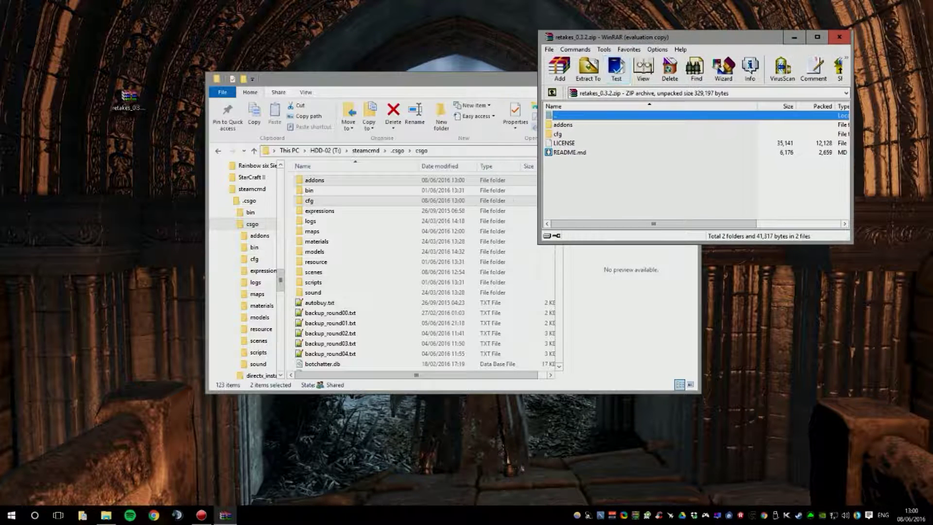
left_click(563, 124)
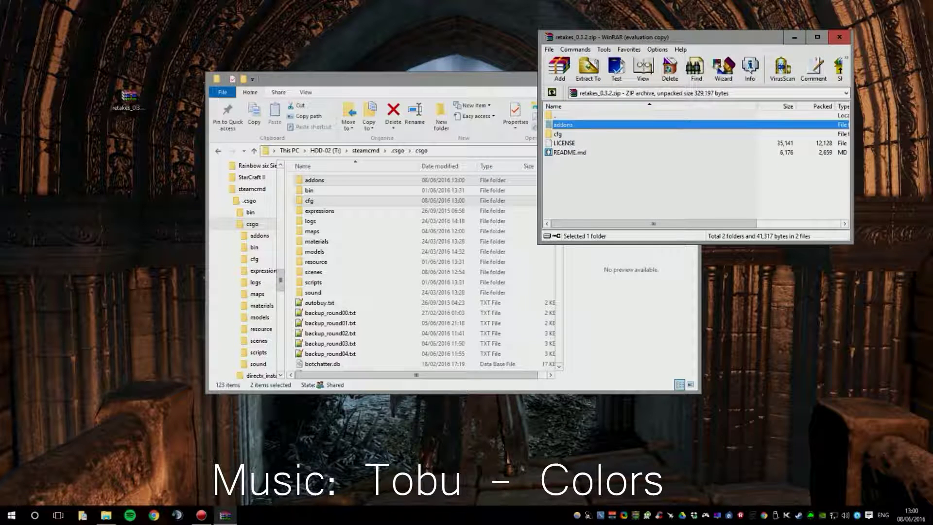
left_click(558, 134, "ctrl")
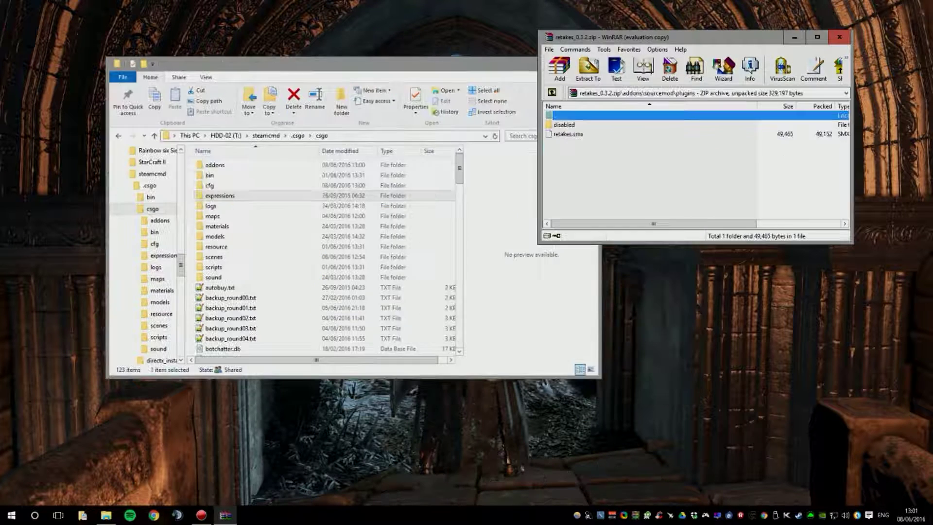
Check for retakes.smx in the server's csgo/addons/sourcemod/plugins folder against the plugins folder in the retakes archive
left_click(568, 135)
double_click(215, 165)
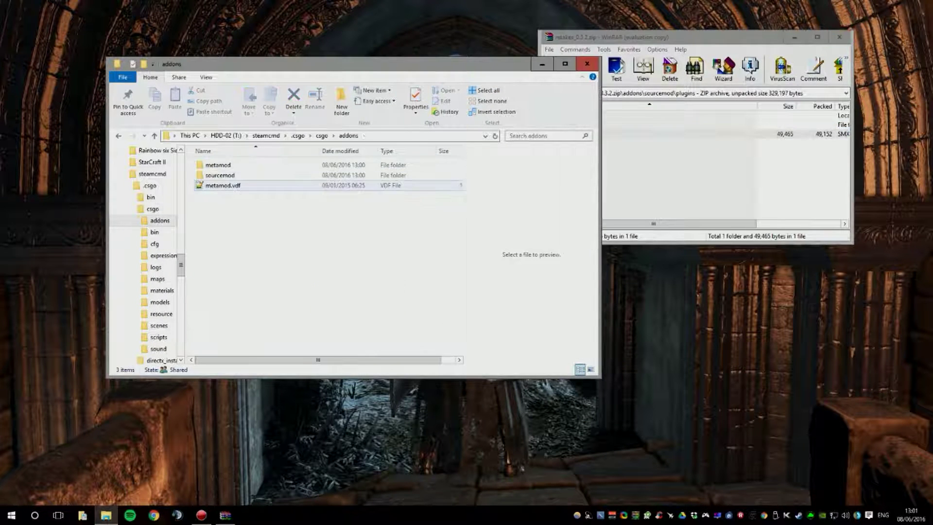
double_click(220, 175)
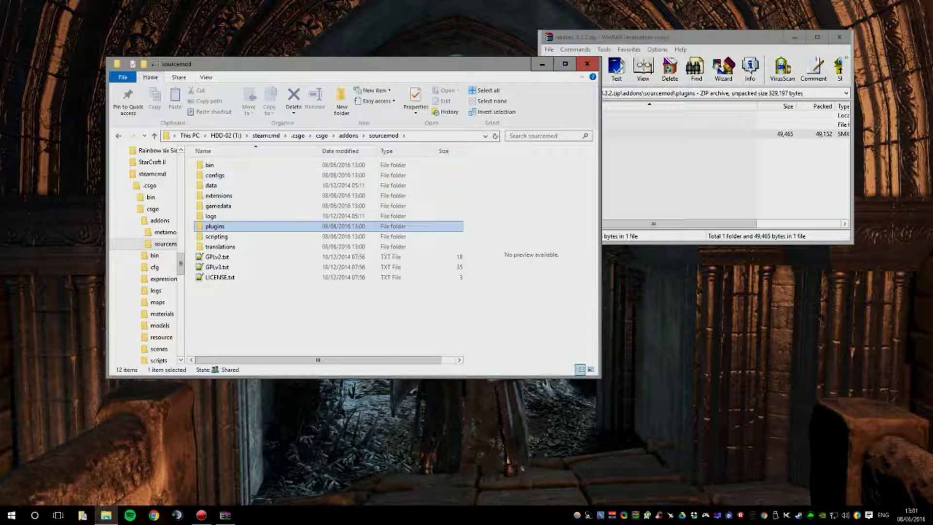
double_click(216, 226)
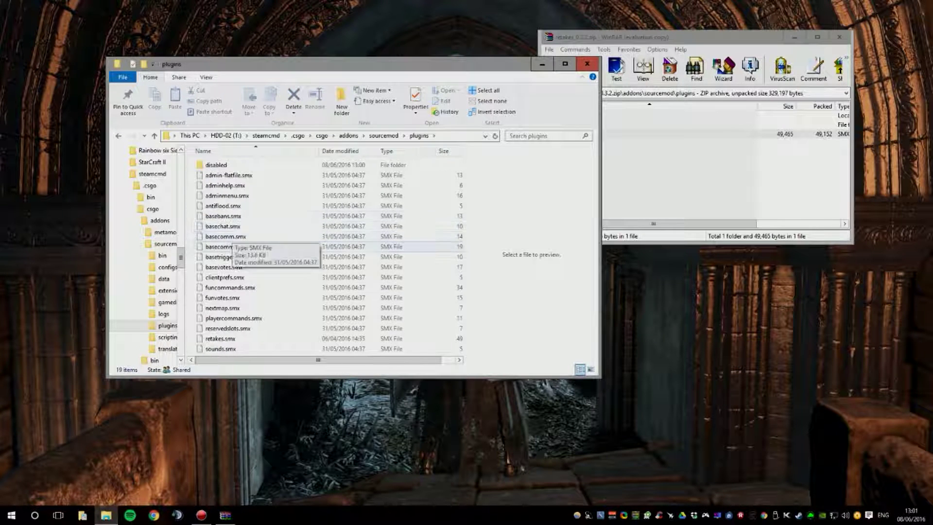
left_click(292, 297)
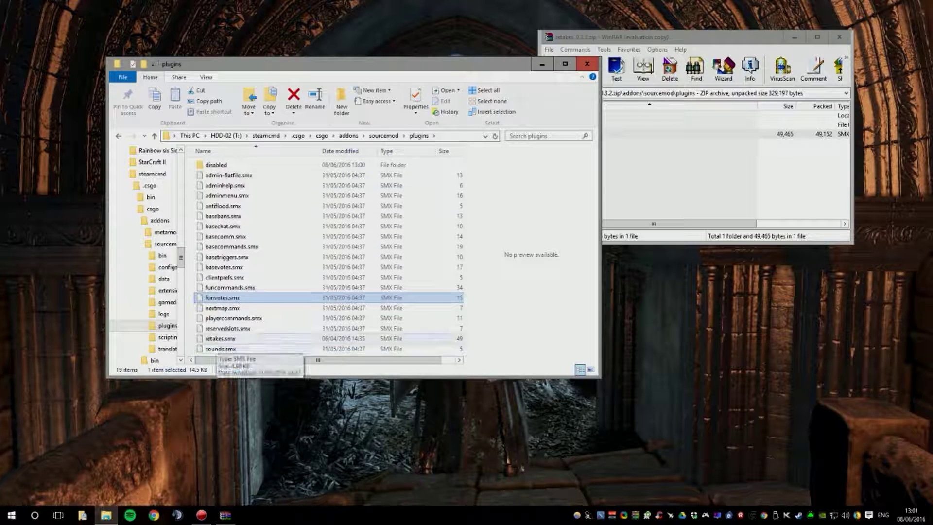
left_click(261, 339)
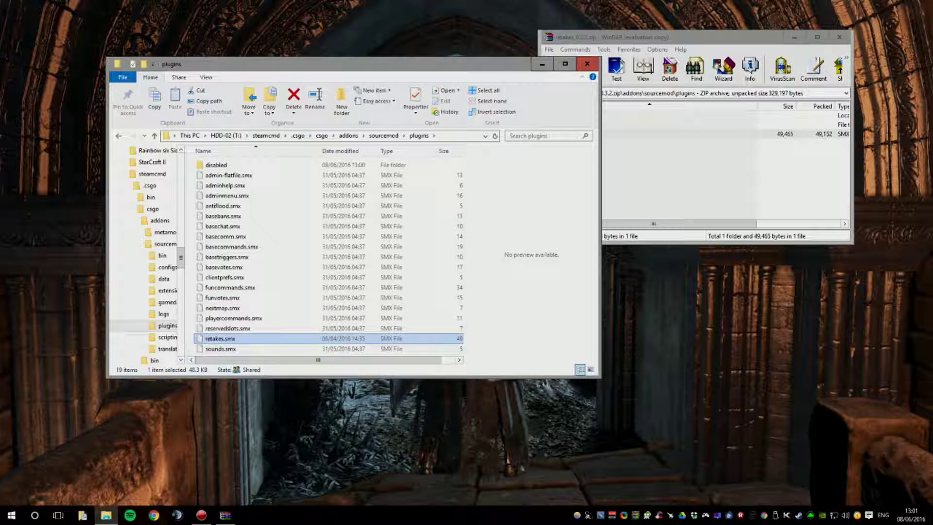
Move the archive window clear of the file window and look through the server's sourcemod/translations folder for the retakes phrases file
left_click(651, 170)
left_click_drag(603, 38, 673, 64)
left_click(384, 136)
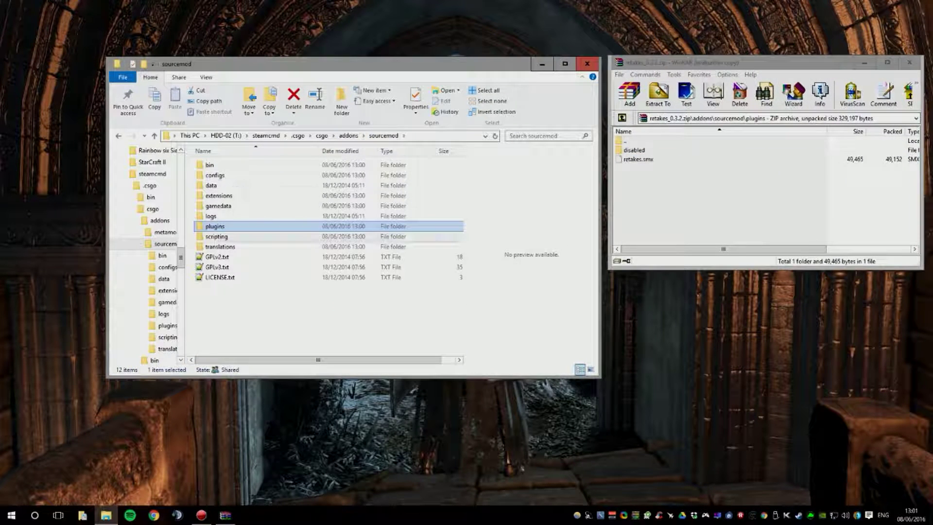
double_click(216, 246)
scroll(260, 260, "down", 10)
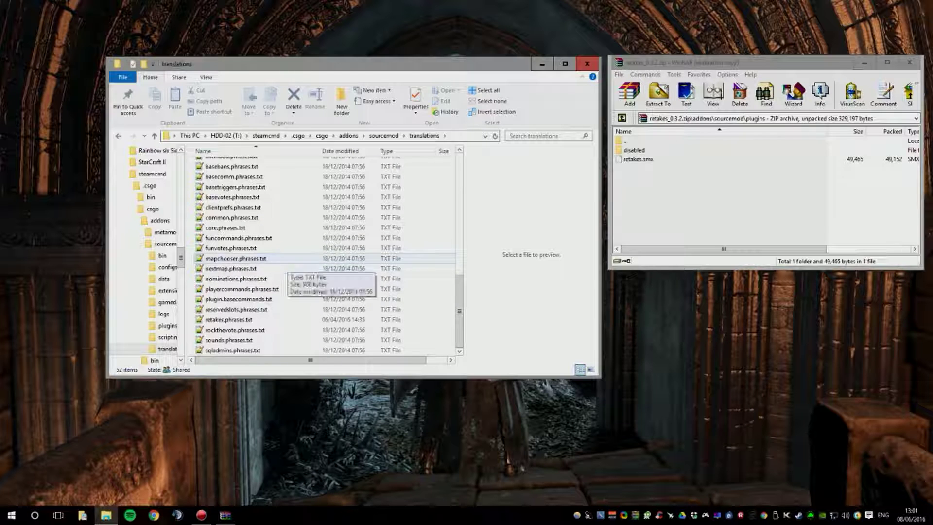
scroll(369, 205, "up", 5)
Inspect the translations folder in the retakes archive, including its sv and pl subfolders, and return to the archive's sourcemod folder
left_click(622, 118)
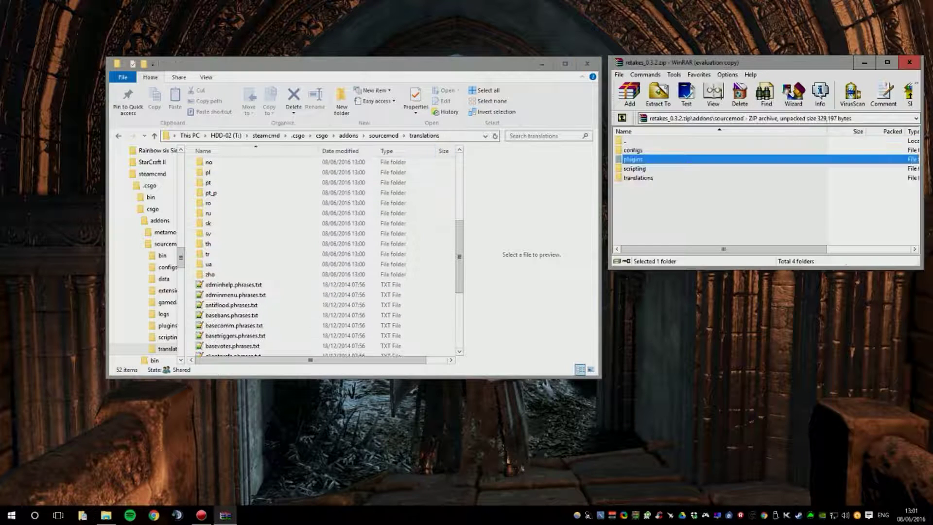
key("Down")
key("Down")
key("Return")
key("End")
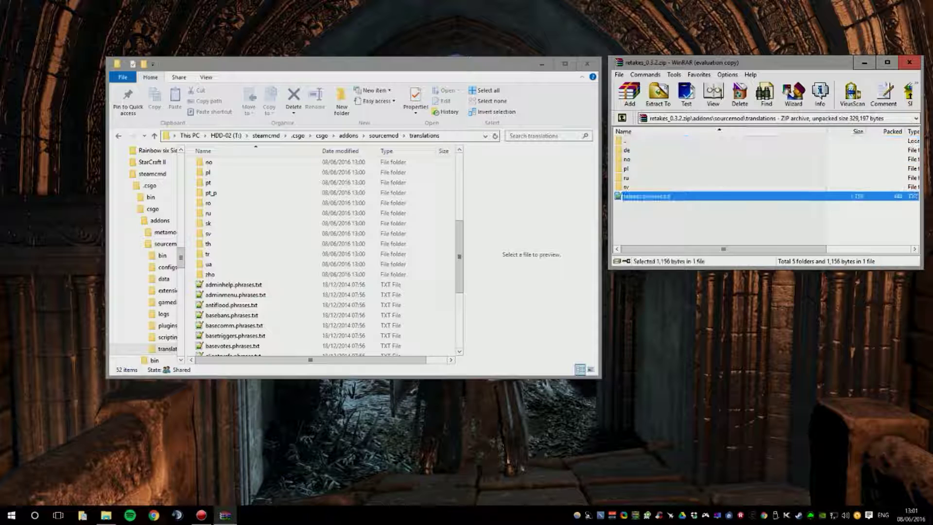
key("Up")
key("Return")
key("Return")
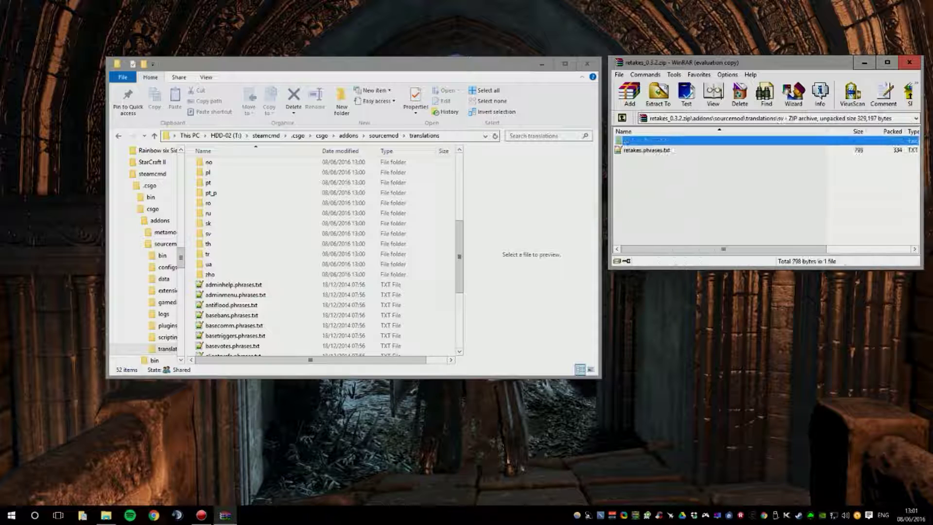
key("Return")
key("BackSpace")
key("Up")
key("Up")
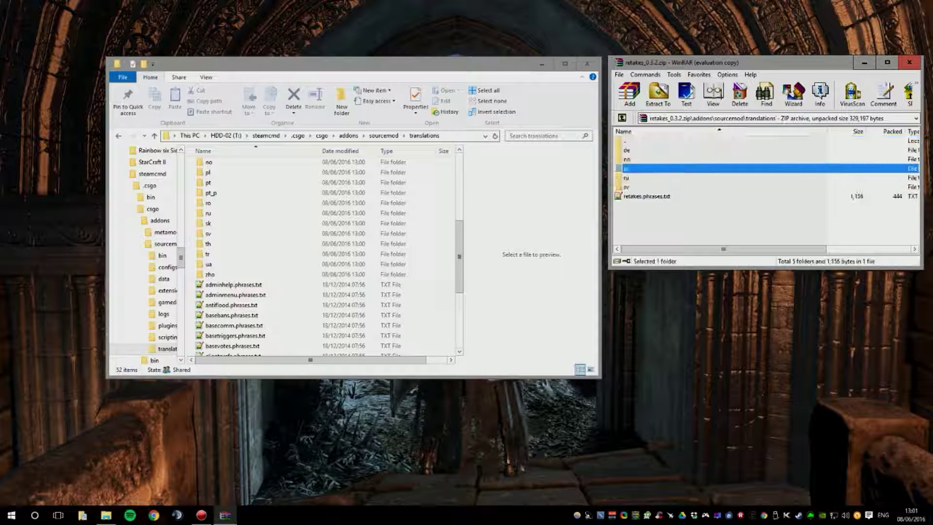
key("Return")
key("BackSpace")
key("BackSpace")
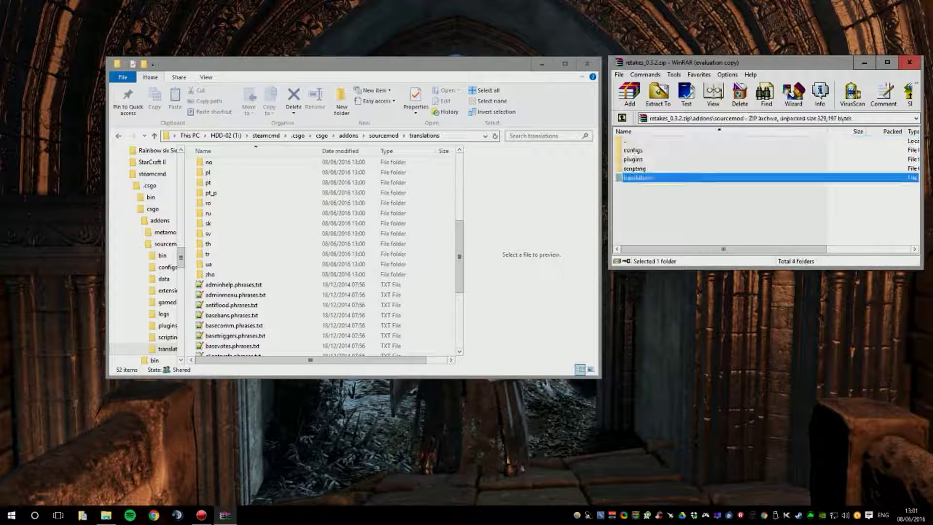
Open the configs/retakes folder in the retakes archive and look through its map config files
key("Up")
key("Up")
key("Up")
key("Return")
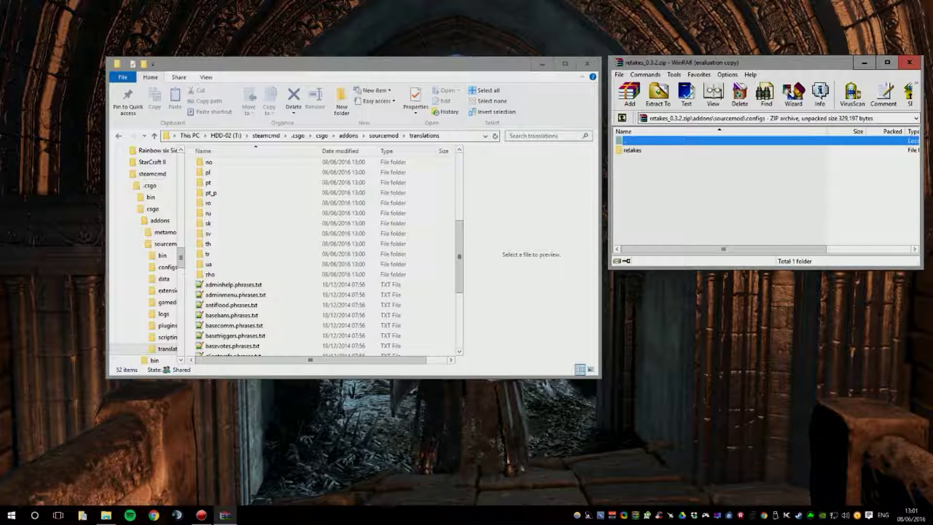
key("Down")
key("Return")
key("BackSpace")
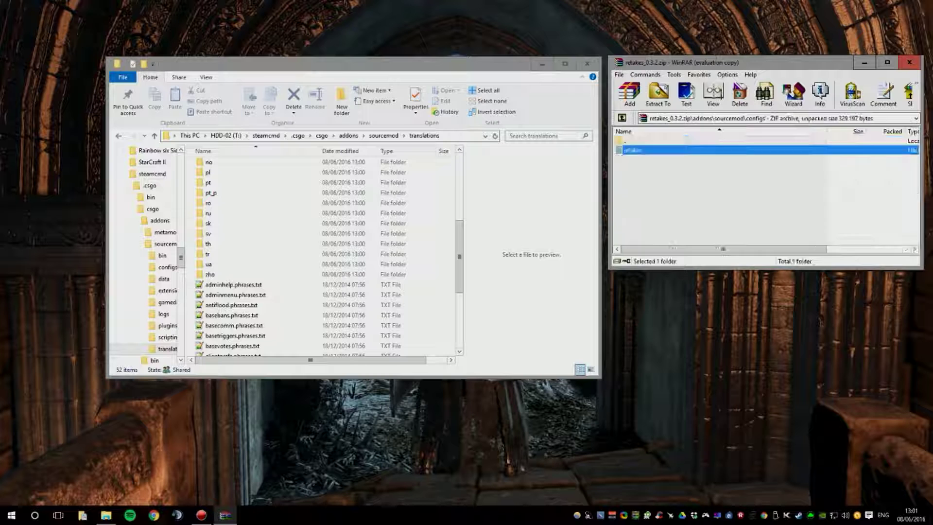
left_click(719, 195)
double_click(633, 149)
left_click(641, 159)
scroll(763, 190, "down", 2)
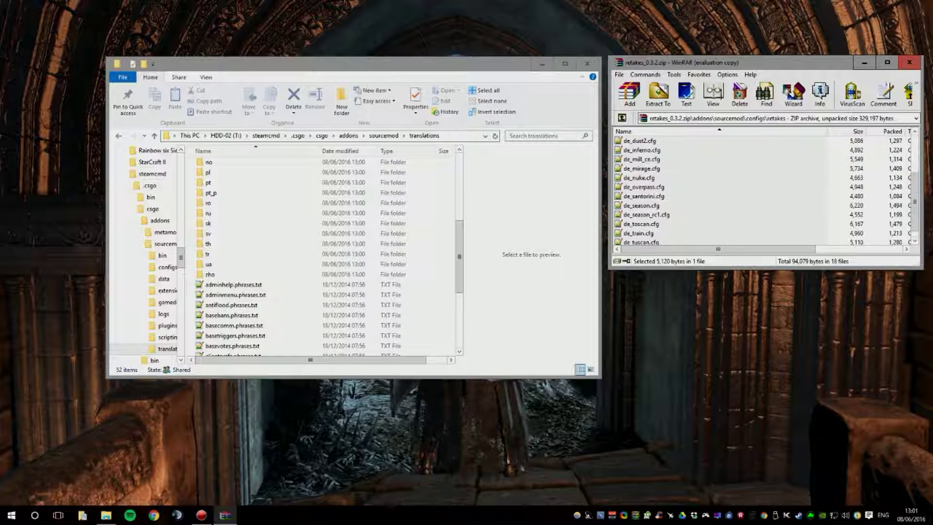
scroll(763, 189, "down", 1)
scroll(763, 189, "up", 3)
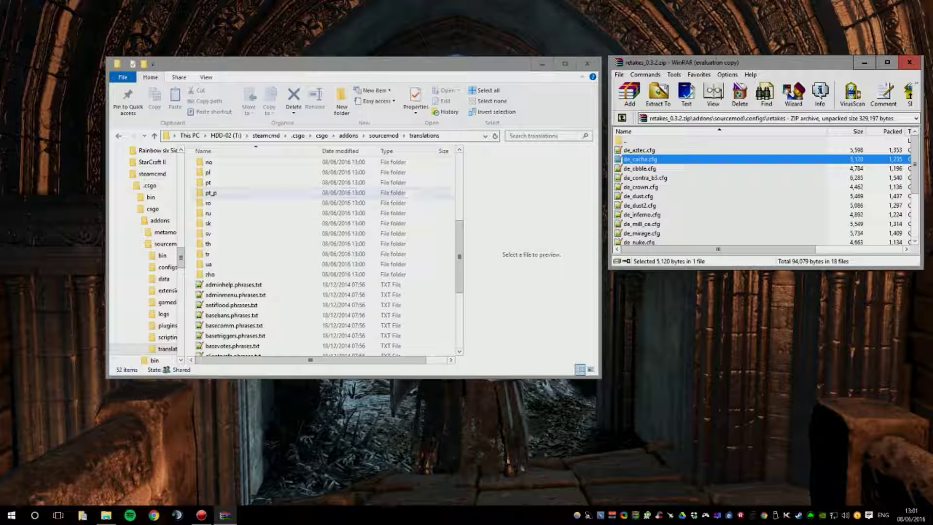
Check the server's sourcemod/configs/retakes folder for the map config files contained in the archive
scroll(326, 193, "up", 6)
left_click(383, 135)
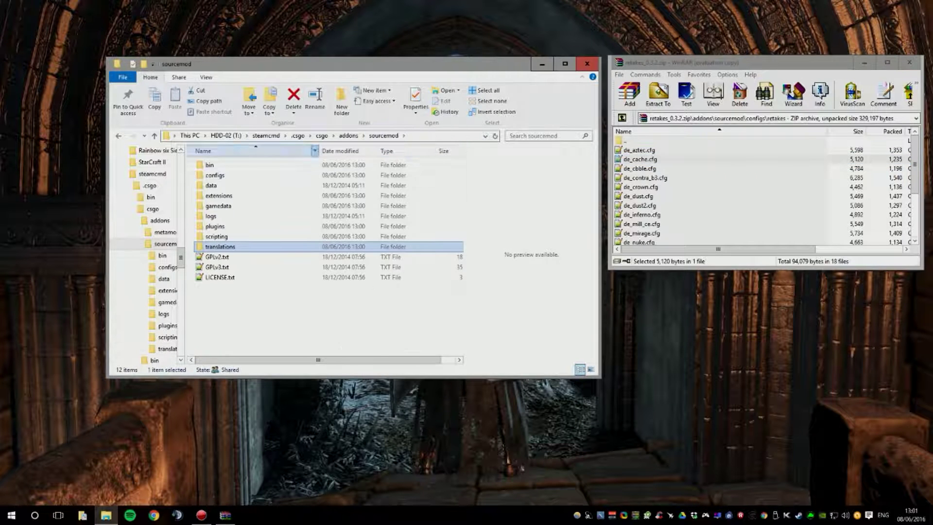
double_click(215, 175)
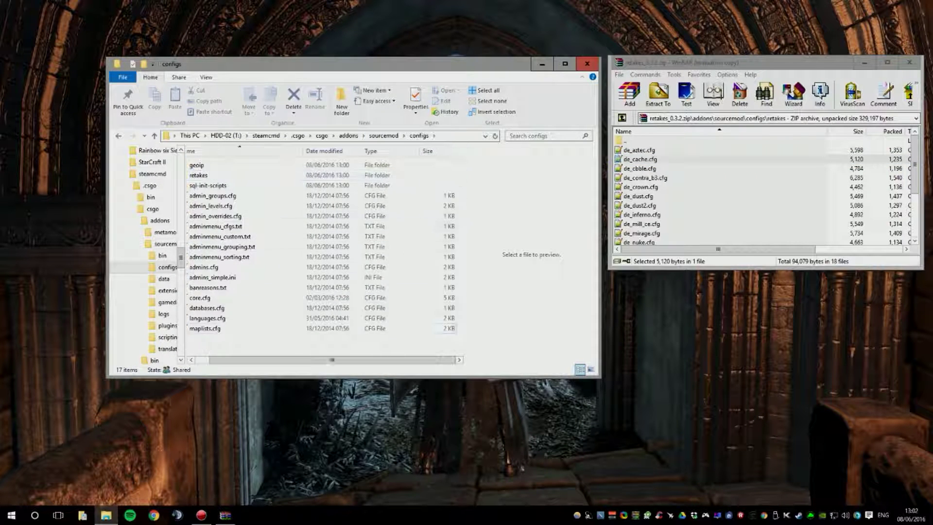
left_click_drag(248, 349, 255, 194)
left_click(340, 345)
double_click(215, 175)
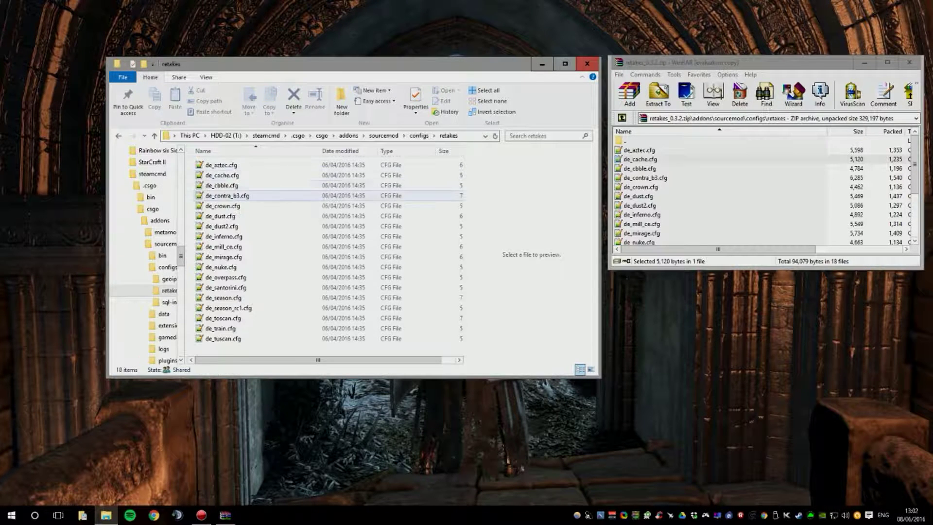
left_click_drag(256, 346, 245, 157)
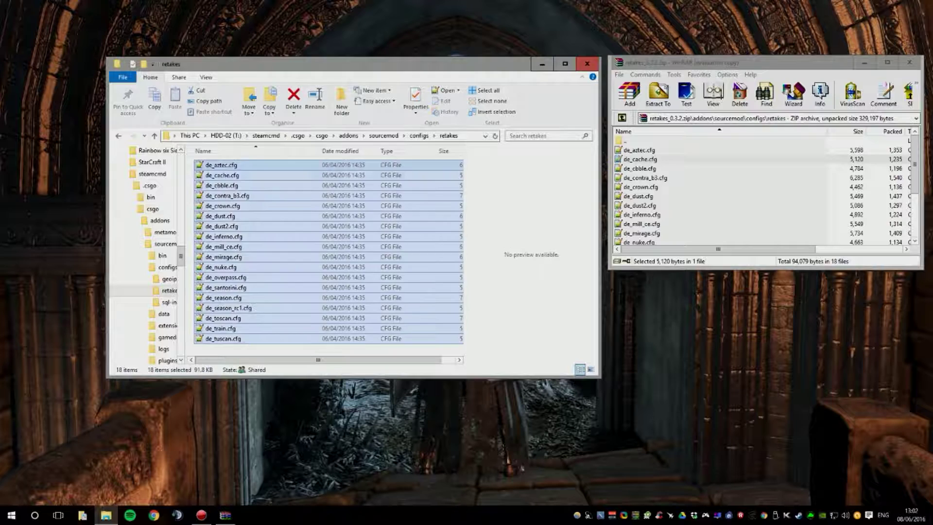
left_click(340, 349)
Move the archive window so it overlaps the file window and go back up from the archive's configs/retakes folder
left_click_drag(750, 62, 641, 59)
key("BackSpace")
key("BackSpace")
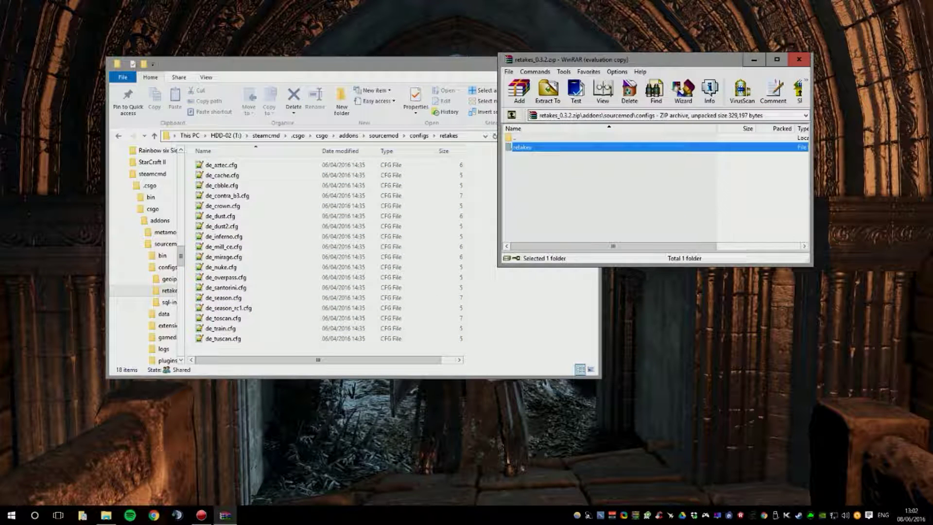